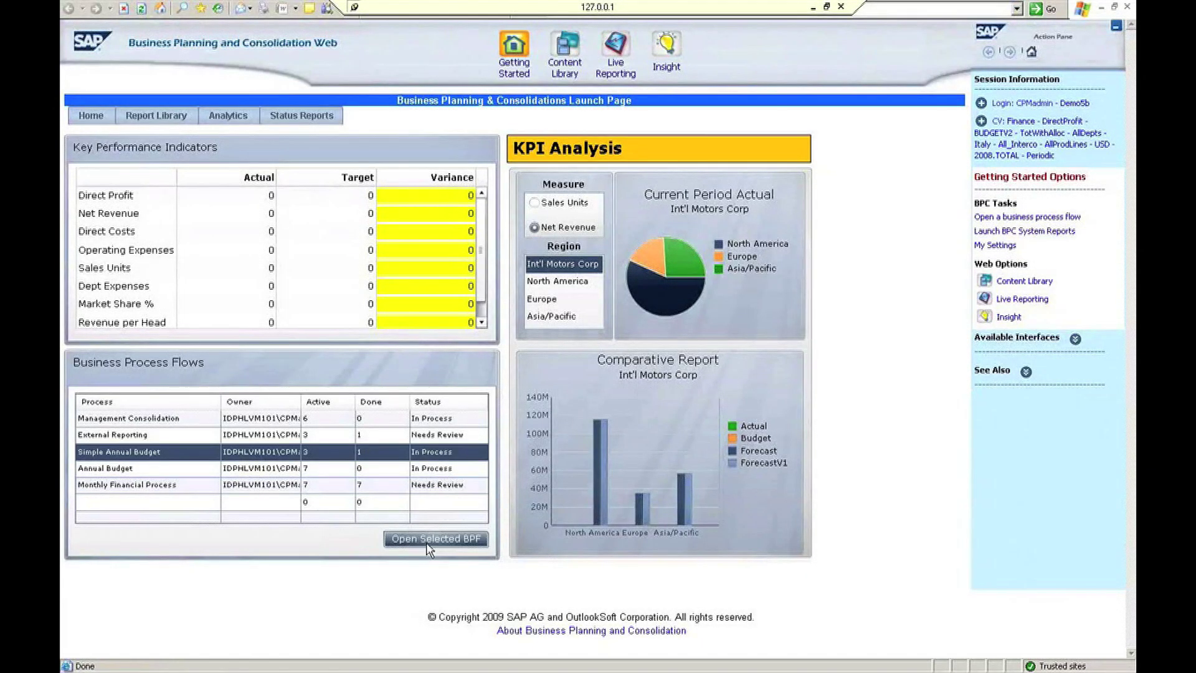
From BPC Tasks in the Action Pane, choose to open a business process flow
click(428, 548)
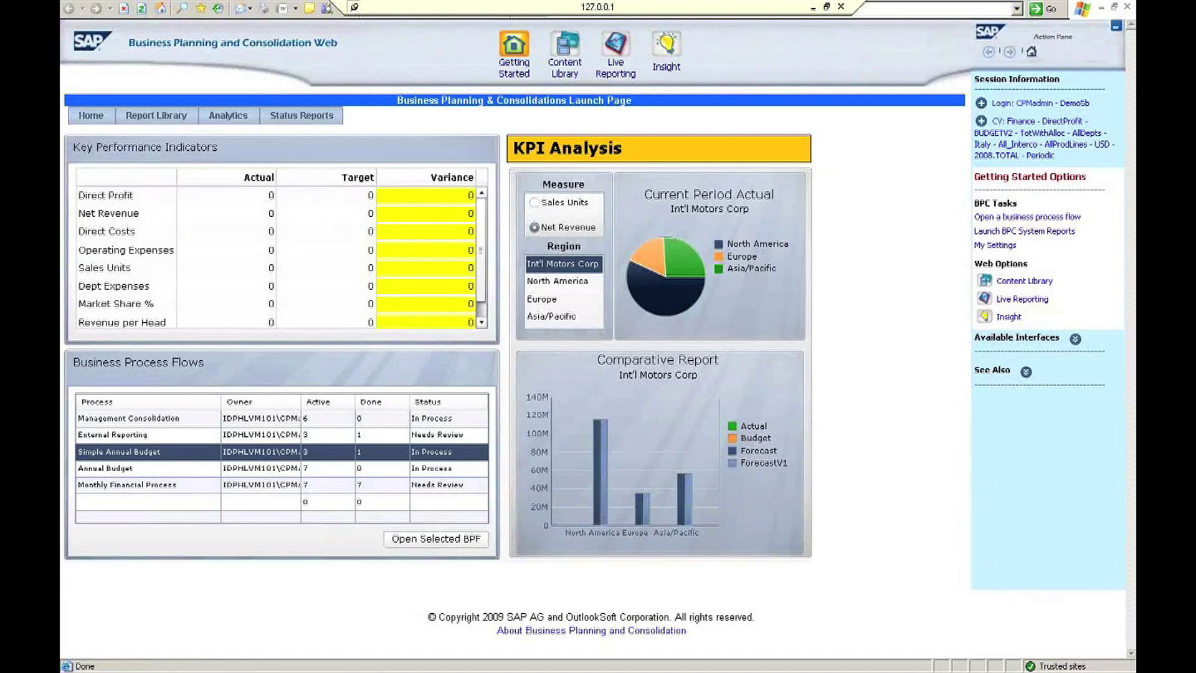
Pick Simple Annual Budget from the business process flow list and launch it
click(993, 218)
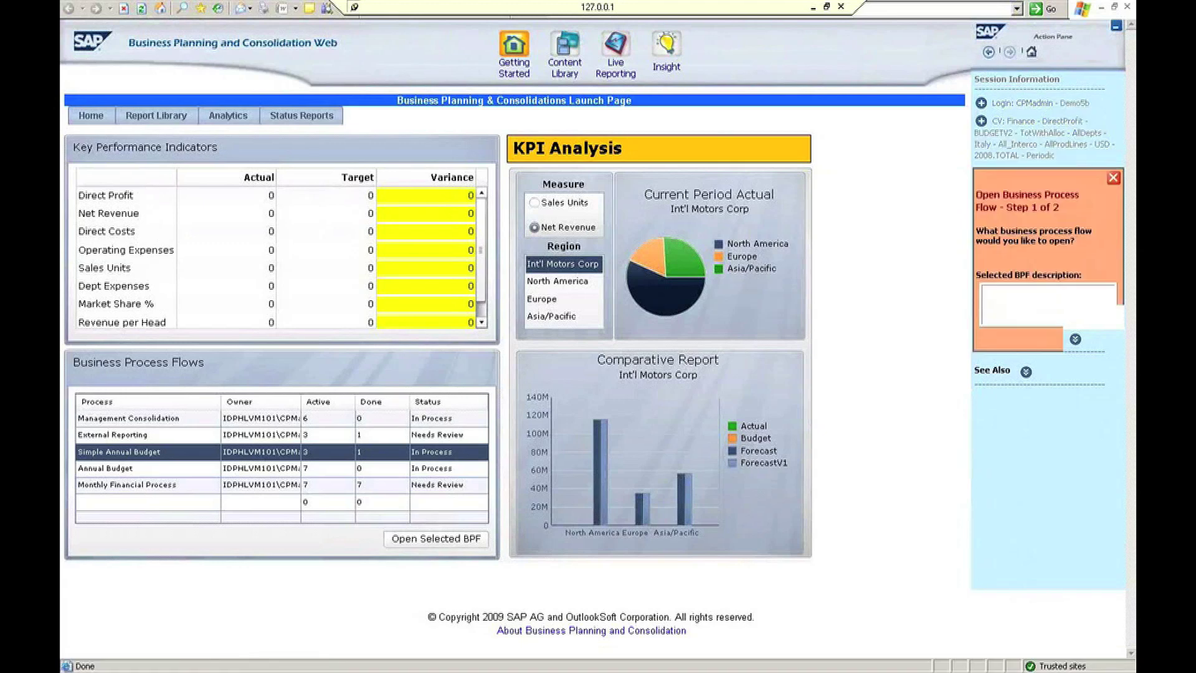
click(1076, 259)
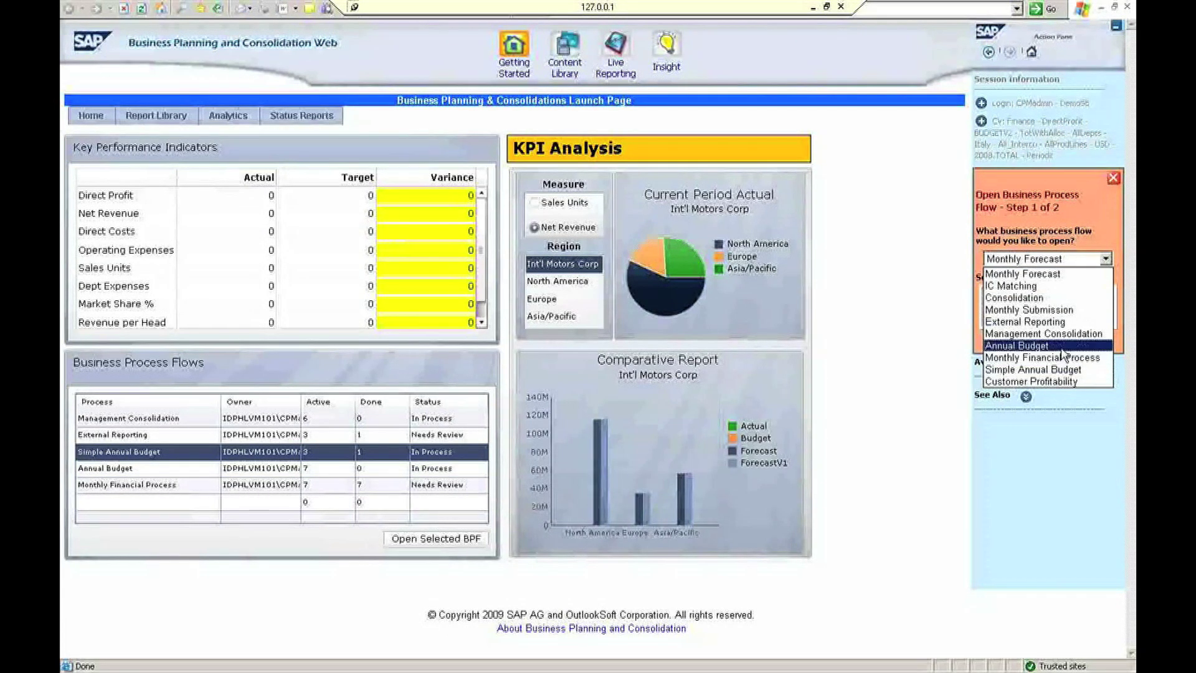
click(1064, 370)
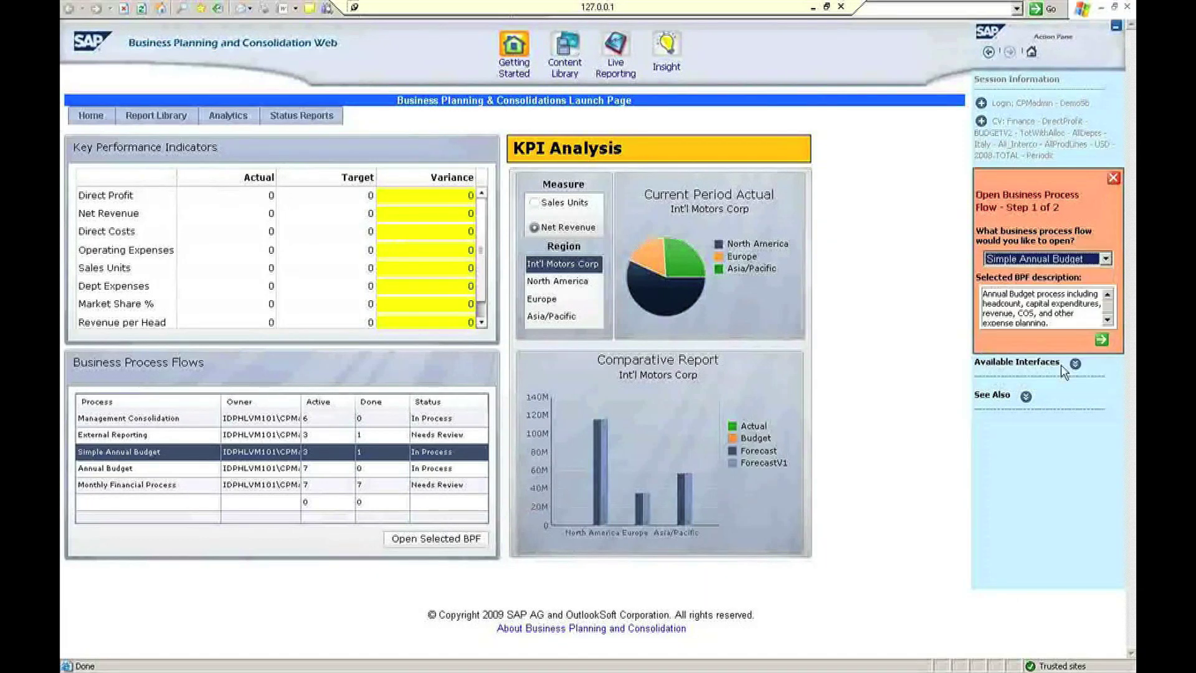
click(1100, 341)
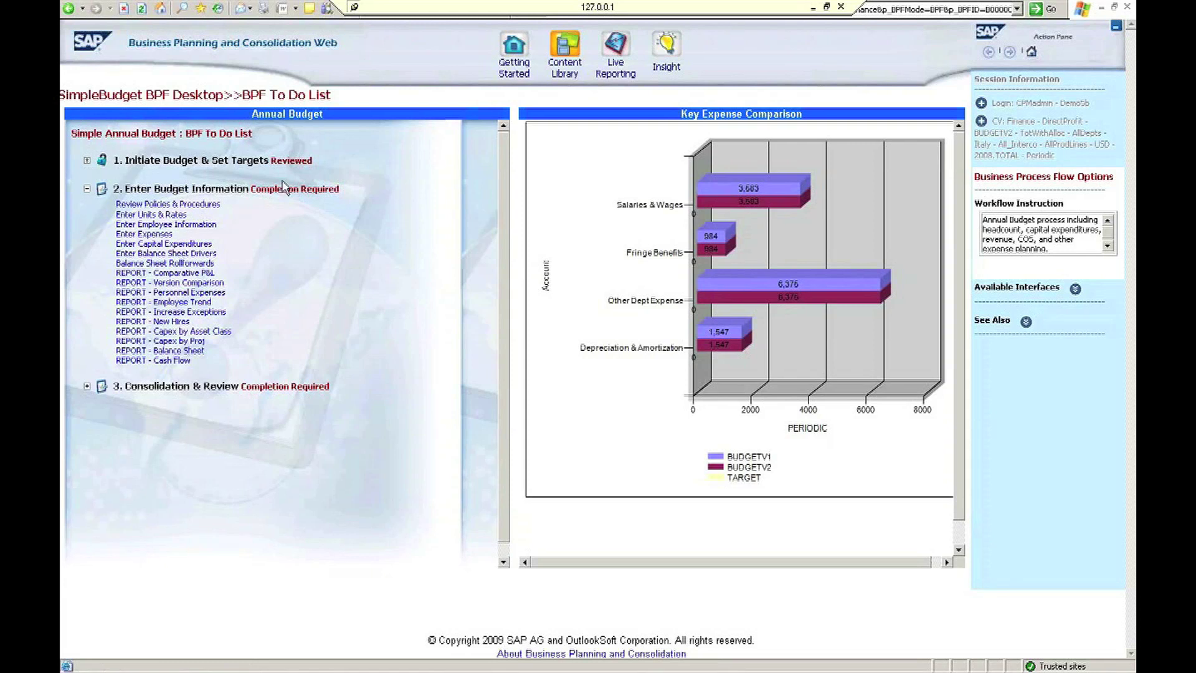
Open the Enter Expenses step to load the Italy Sales Budget v2 expense schedule
mouse_move(819, 213)
click(159, 237)
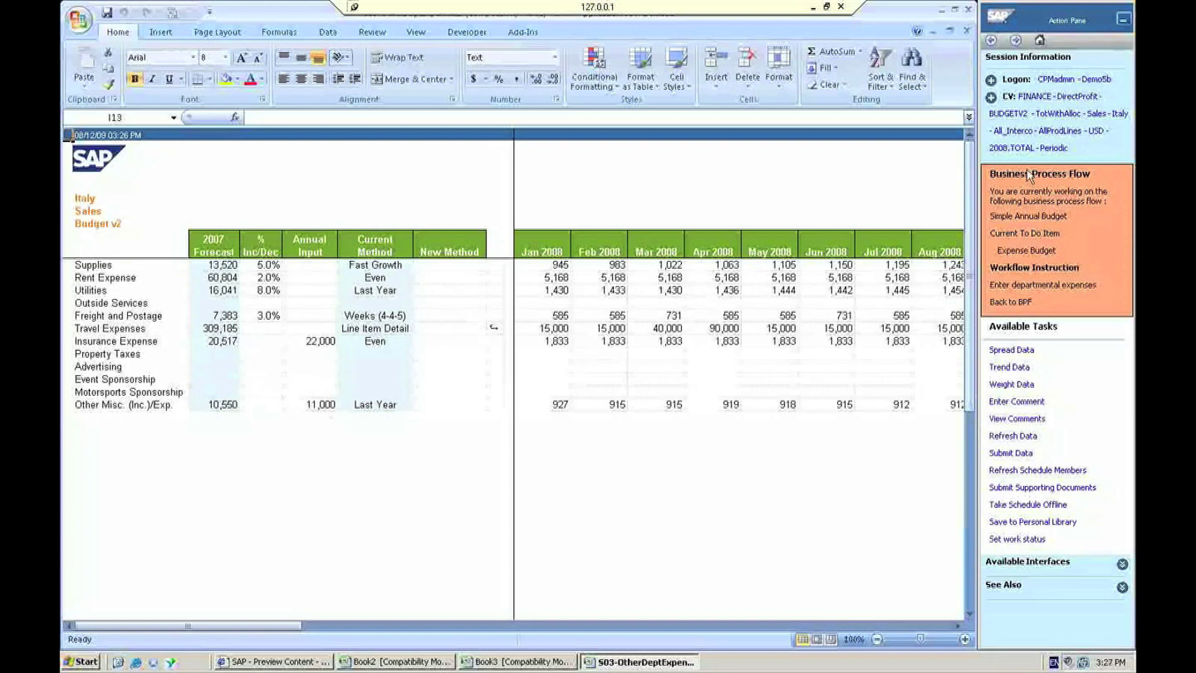
click(992, 97)
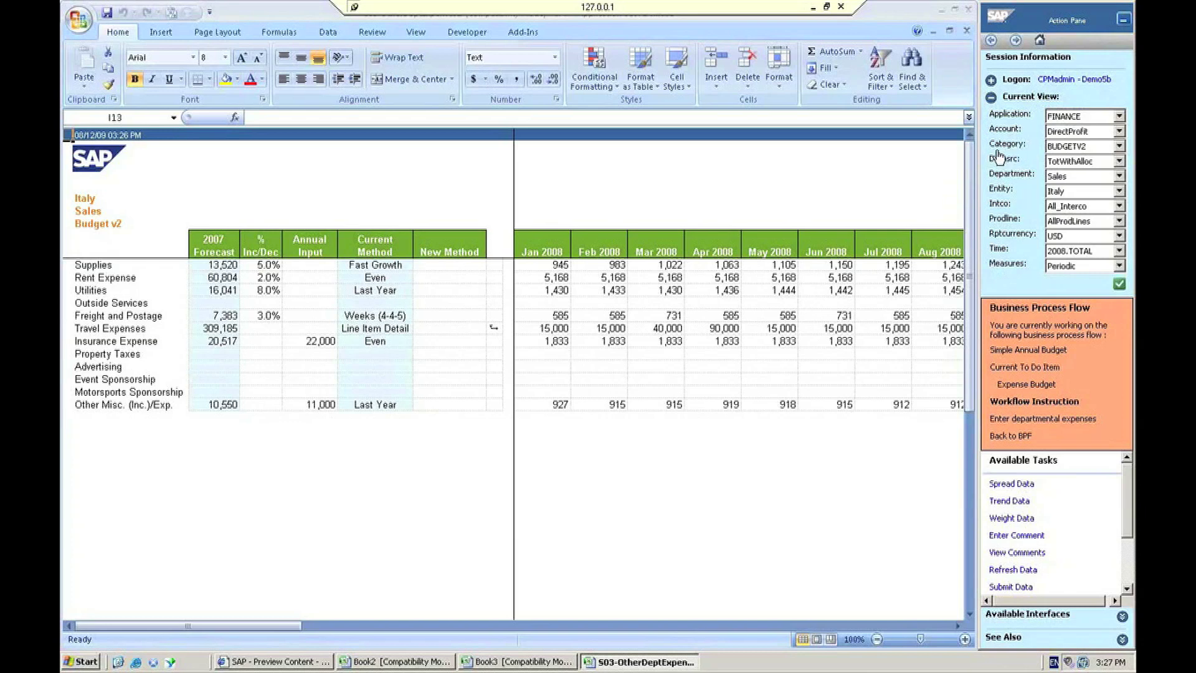
click(1002, 189)
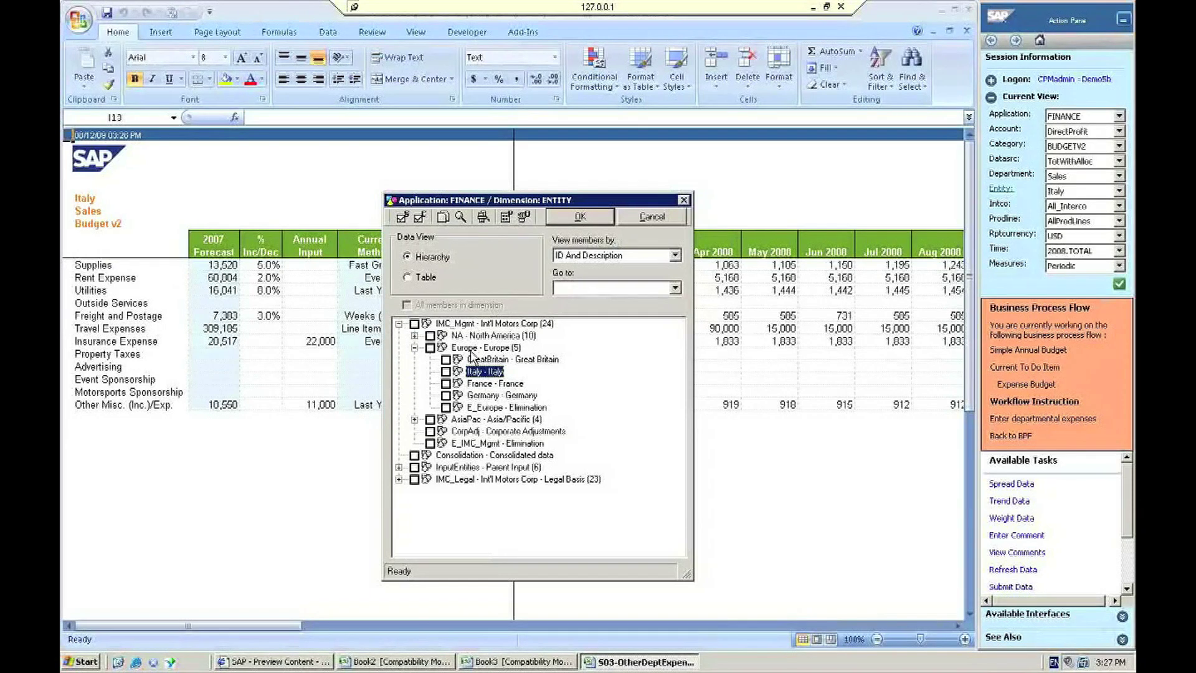
click(651, 221)
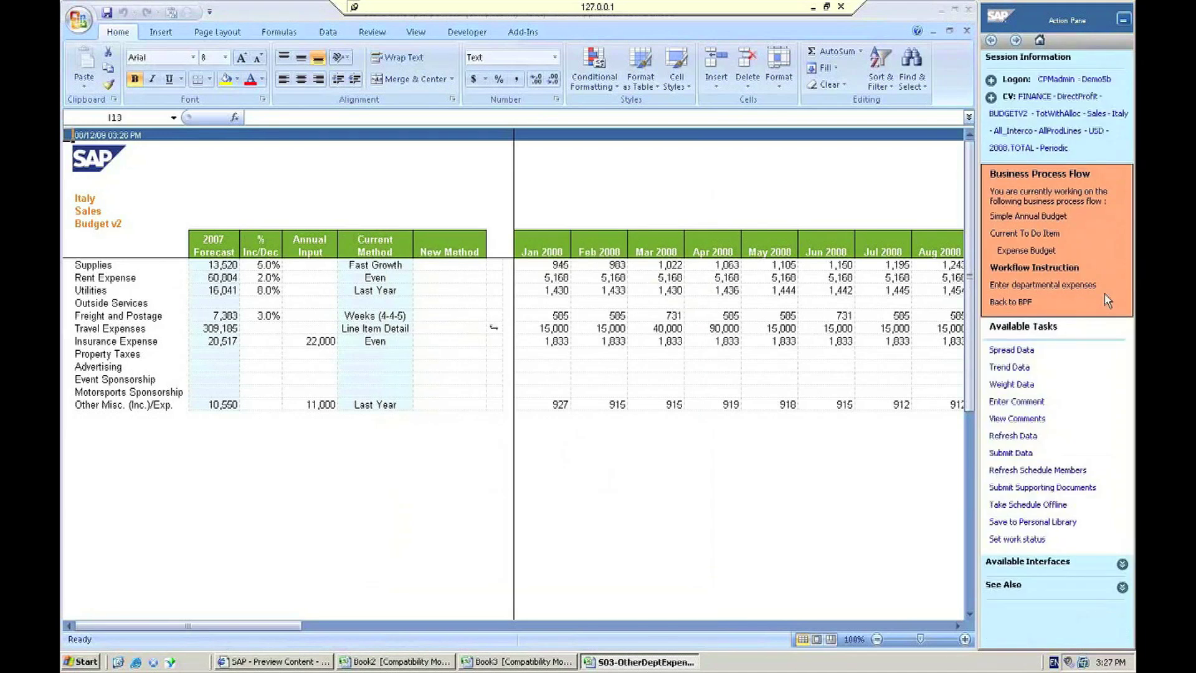
click(1122, 563)
click(272, 268)
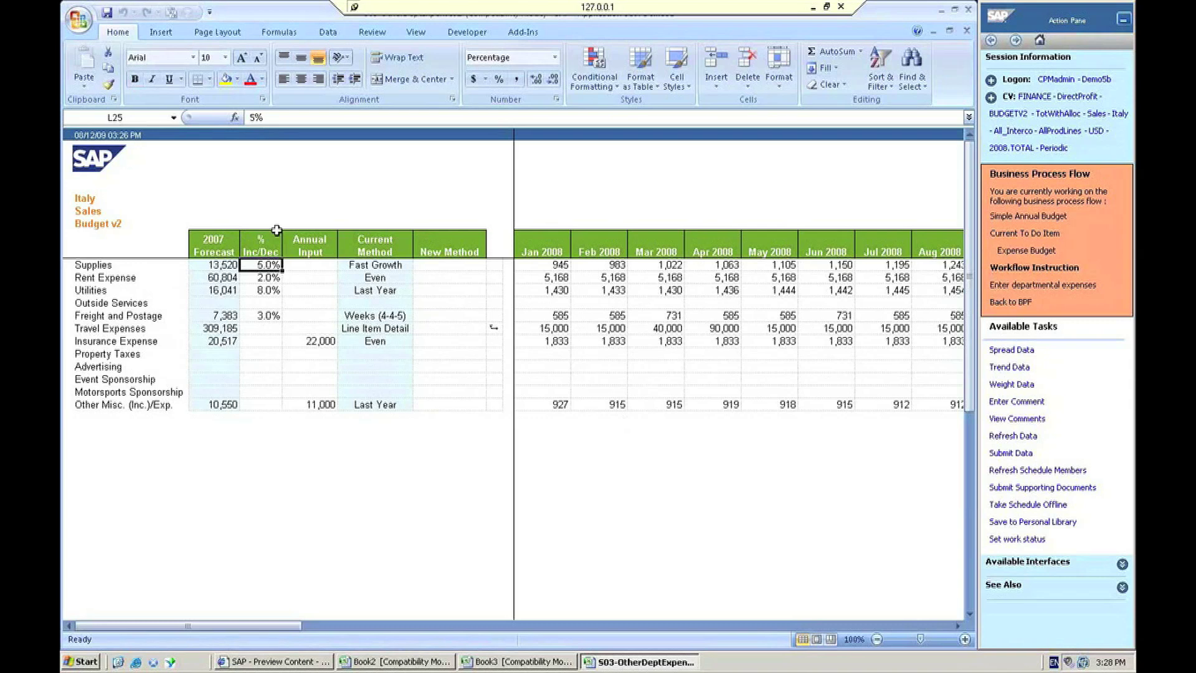
Raise the Supplies increase to 8%, then check the Supplies and Rent Expense current methods
text(8)
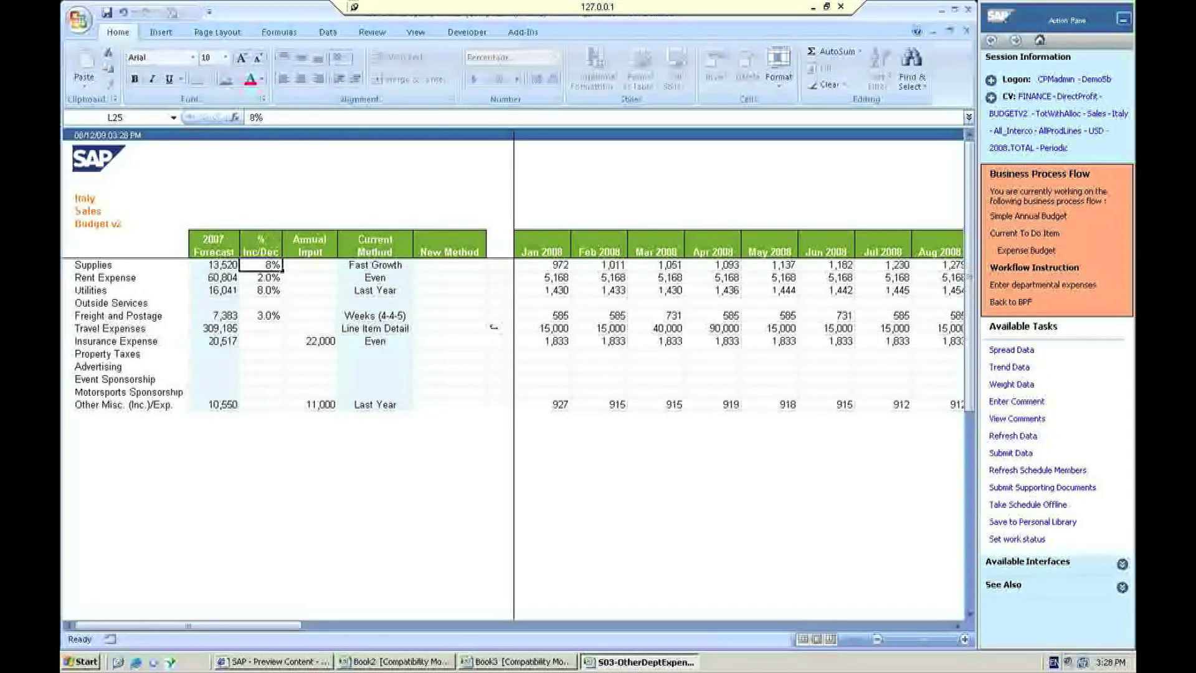
key(Return)
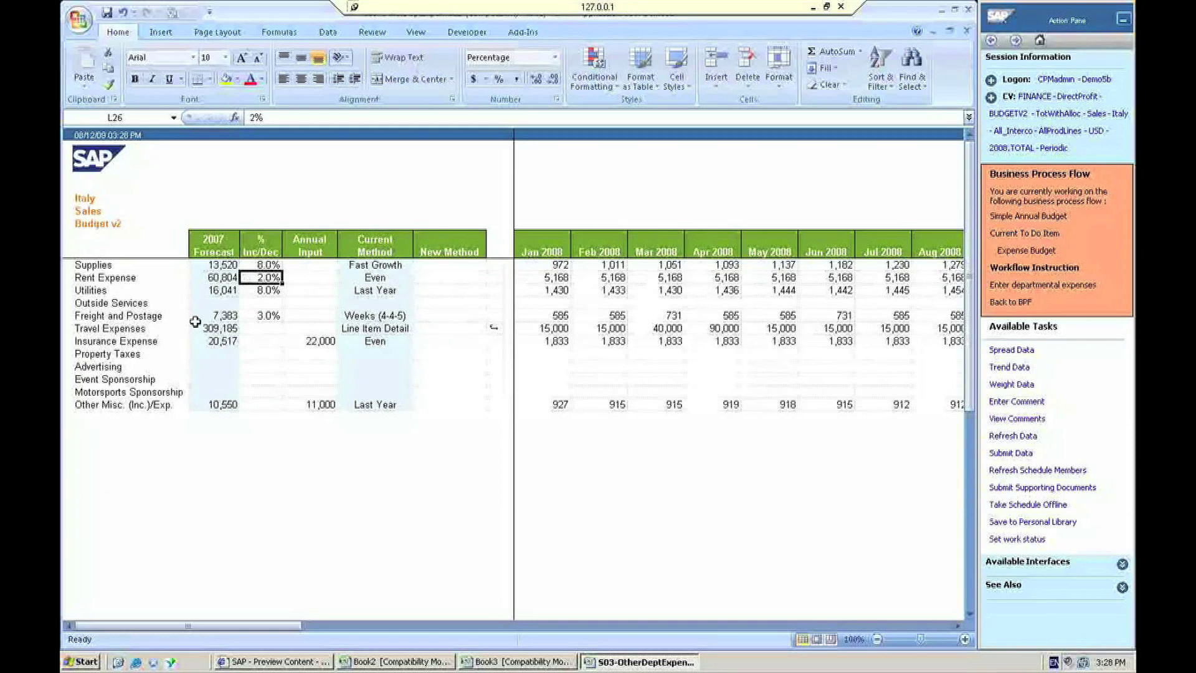
click(361, 264)
click(375, 278)
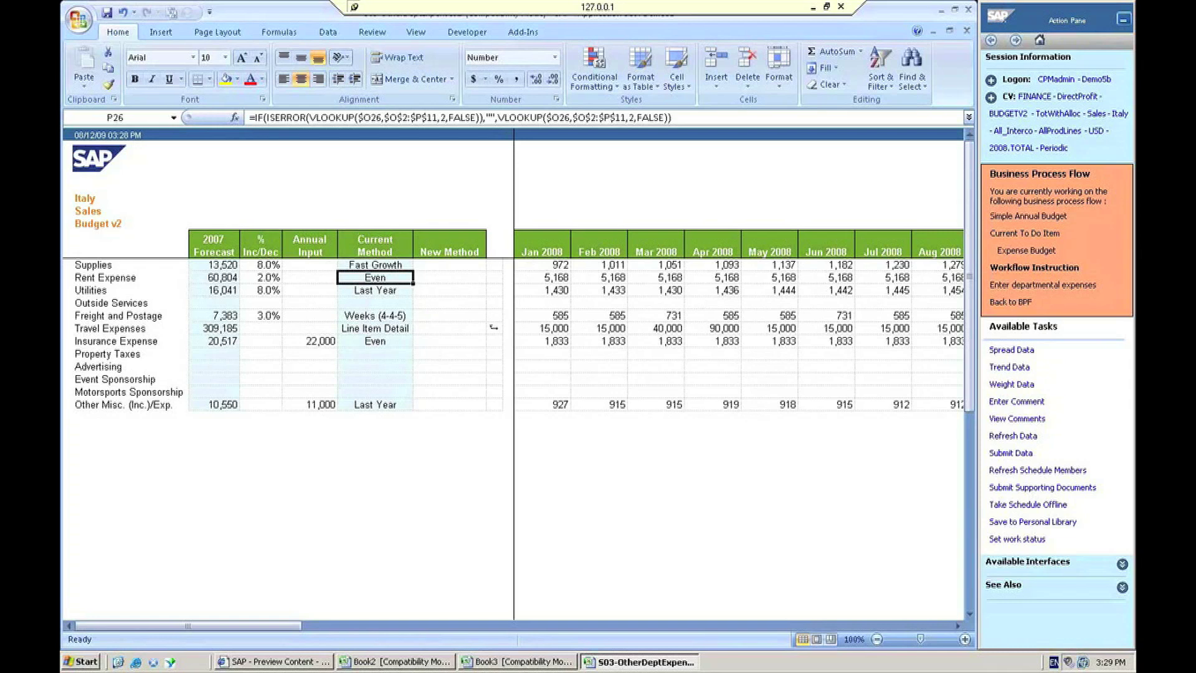
click(428, 268)
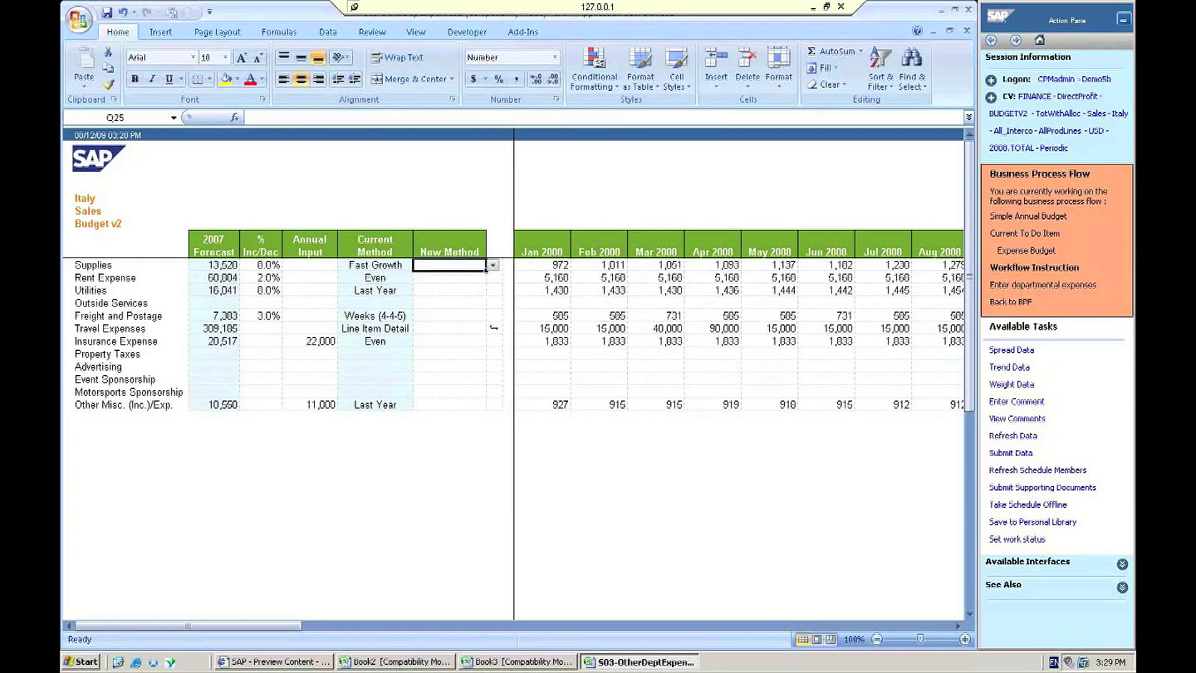
click(493, 264)
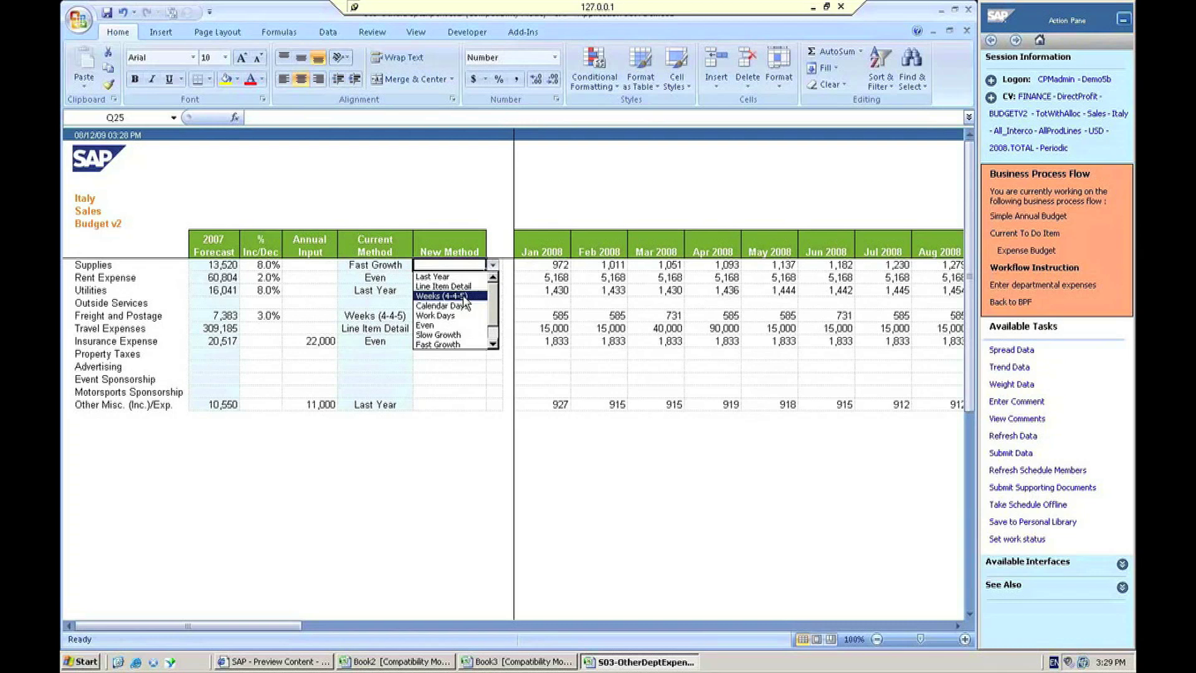
click(463, 296)
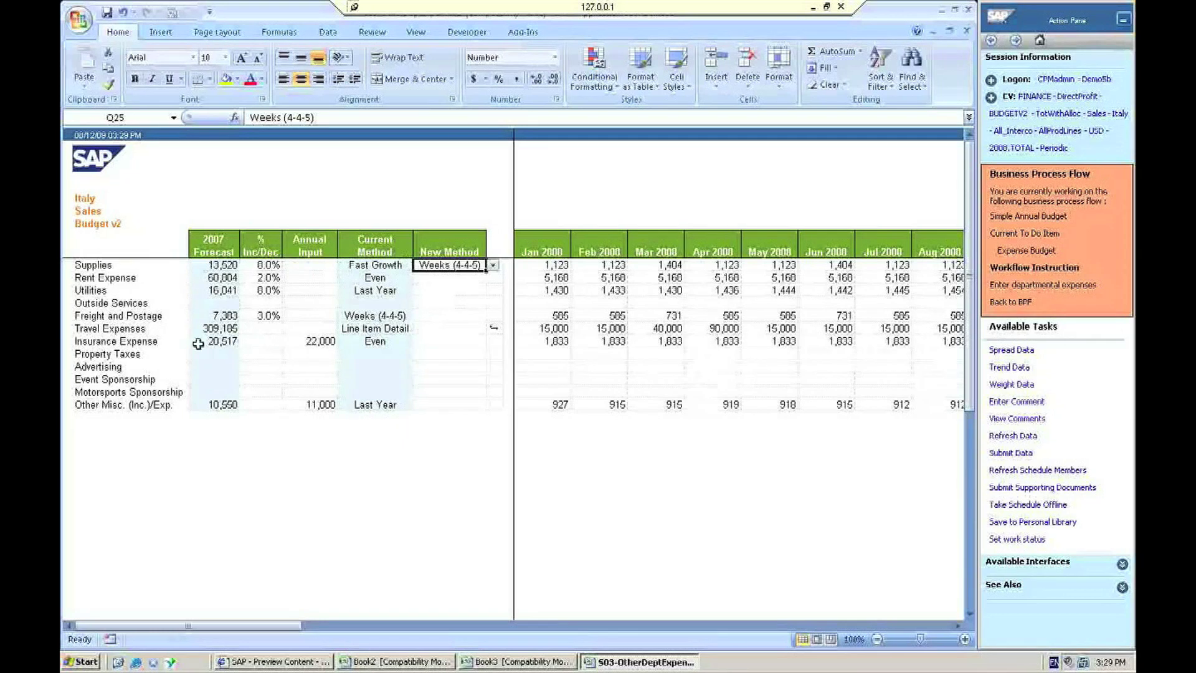
click(320, 341)
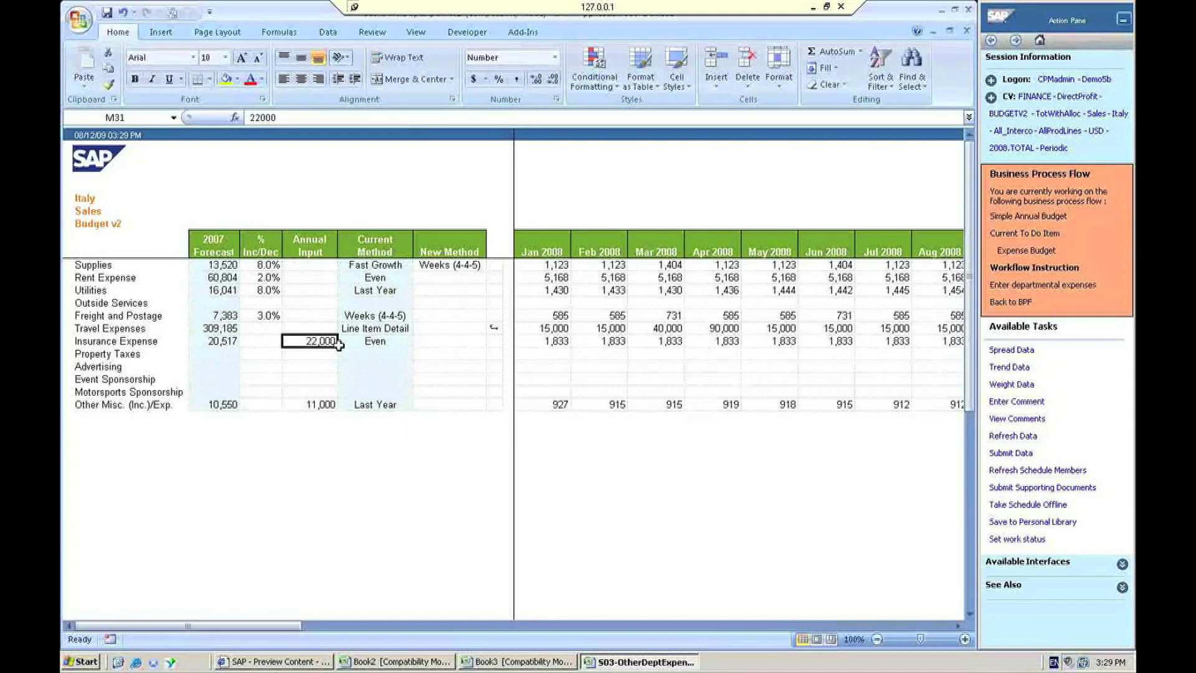
text(25000)
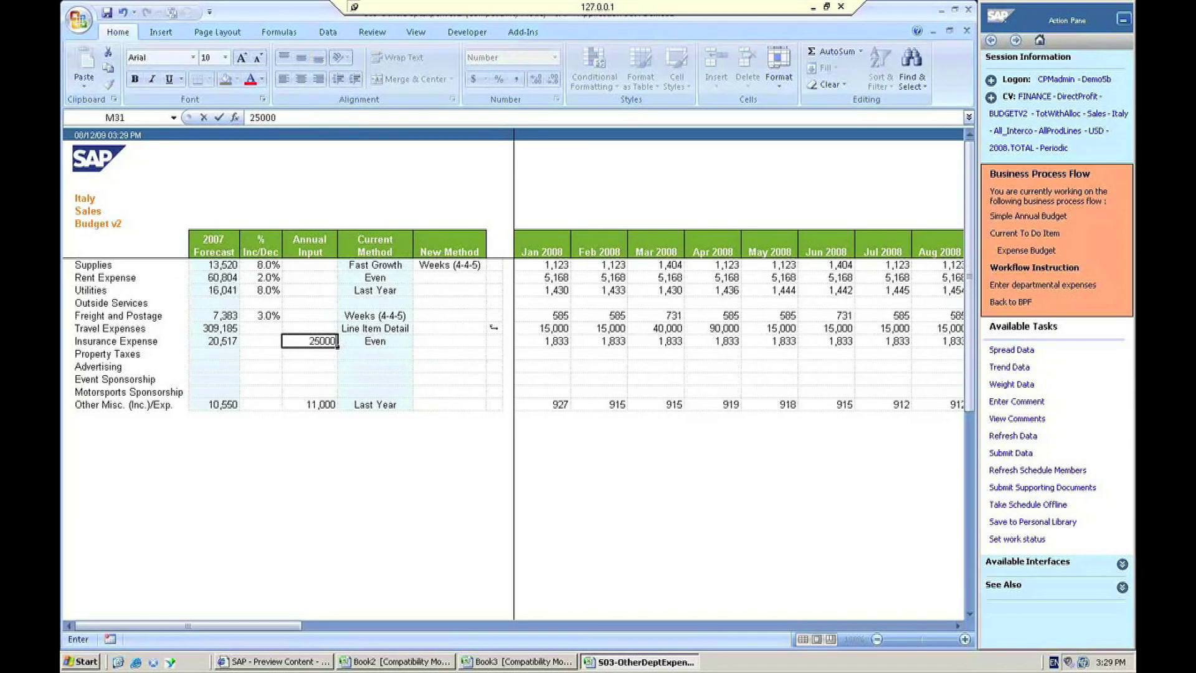
key(Return)
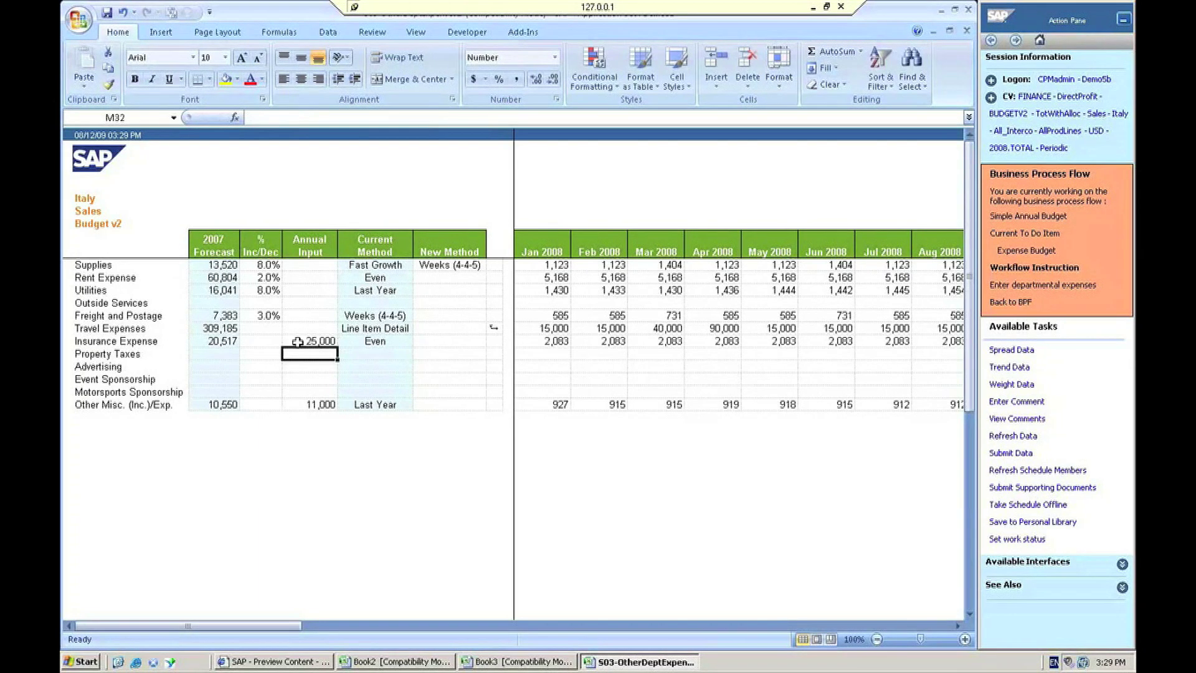
click(299, 342)
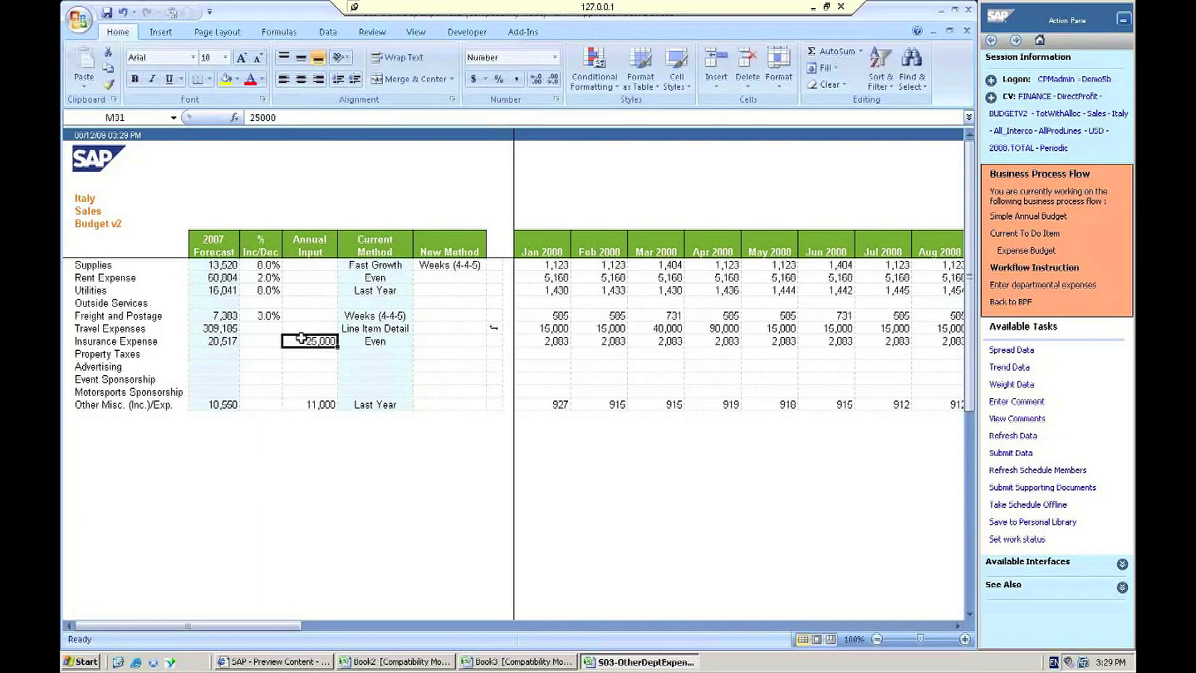
click(360, 345)
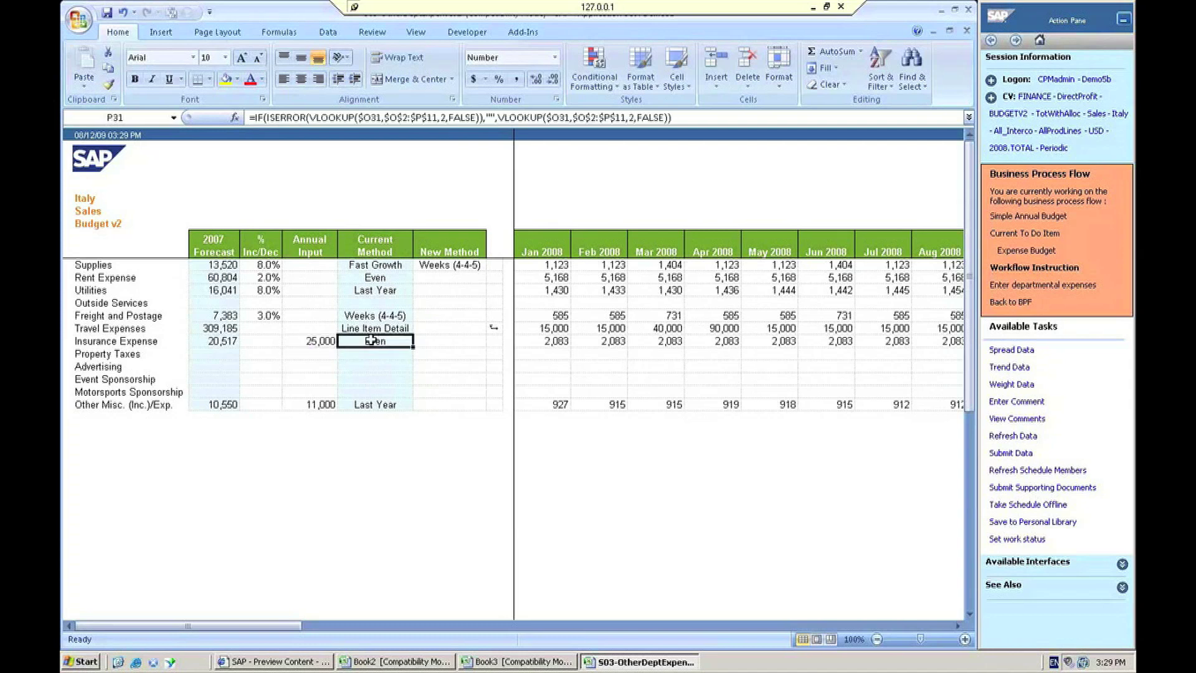
click(430, 344)
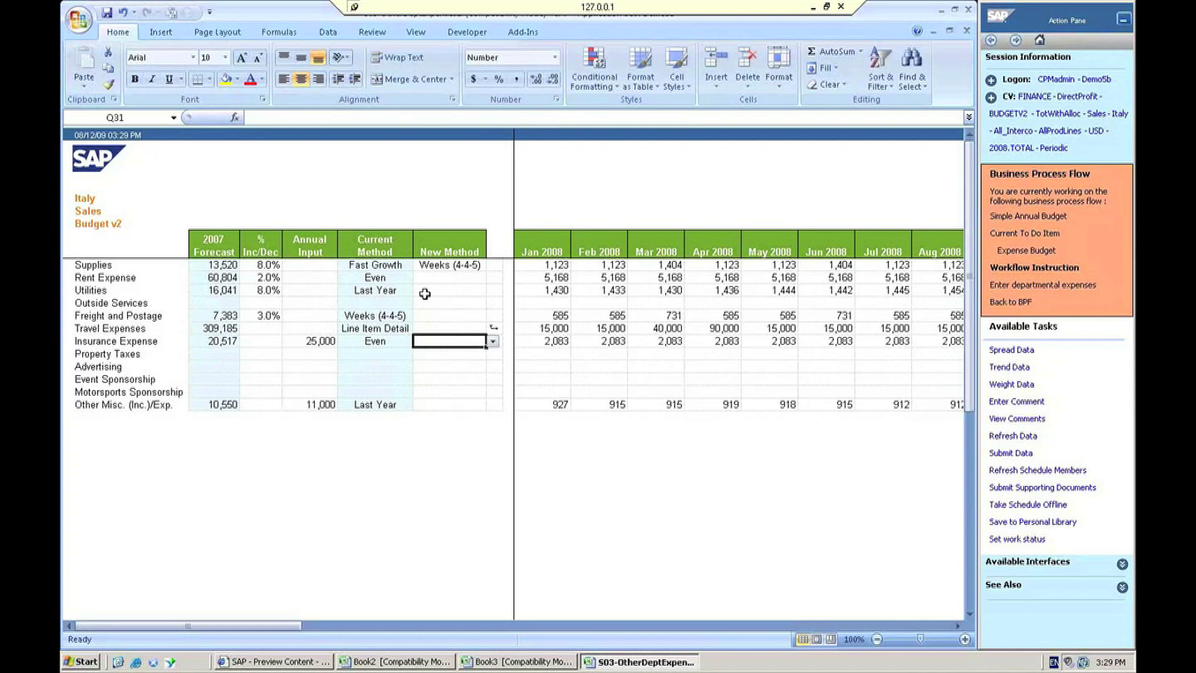
click(374, 328)
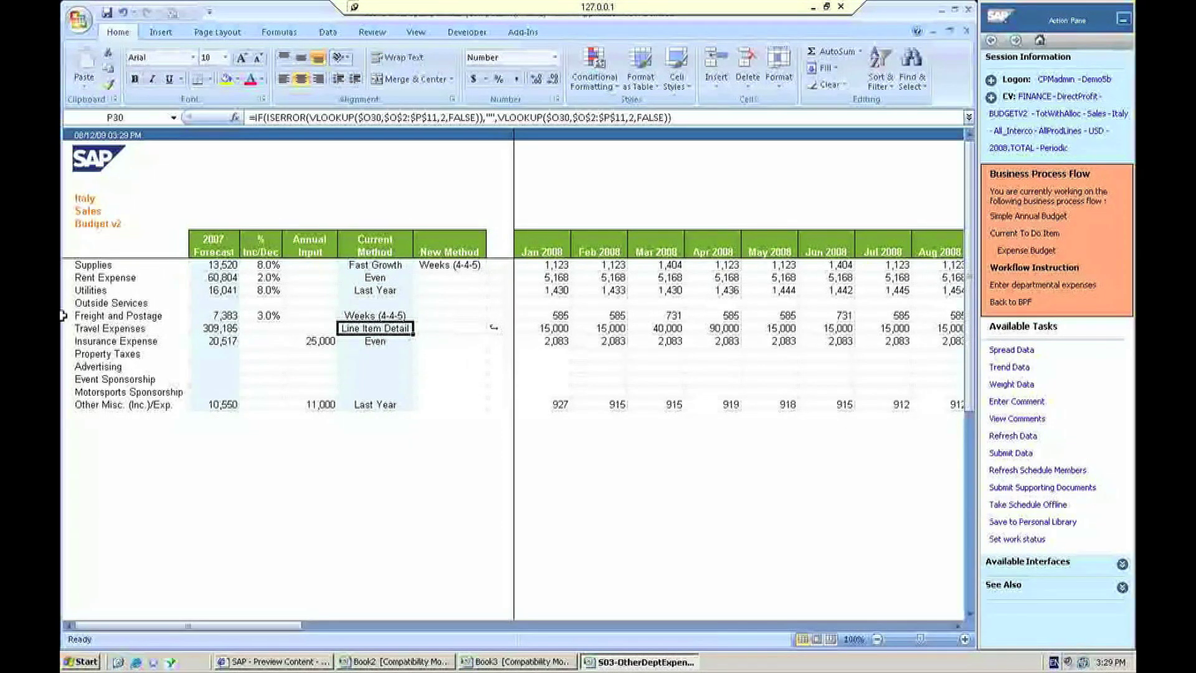
Open the Travel Expenses line-item detail workbook, load its saved lines, and select the row under Trade Show Travel
click(494, 329)
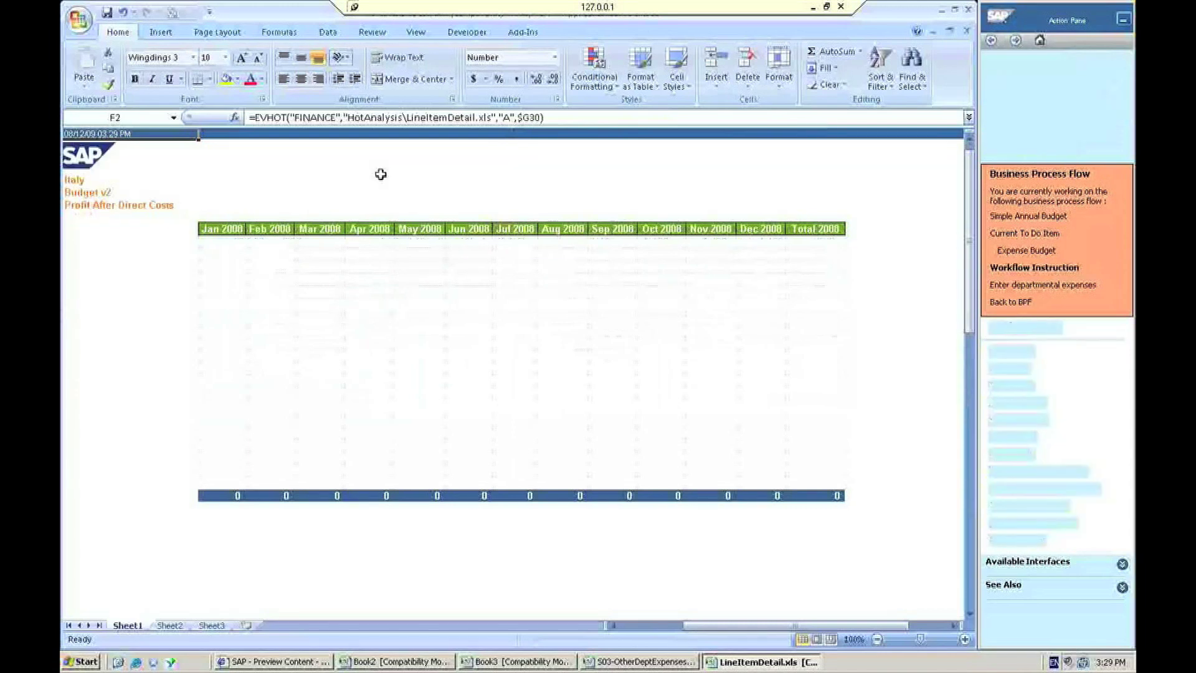
click(609, 390)
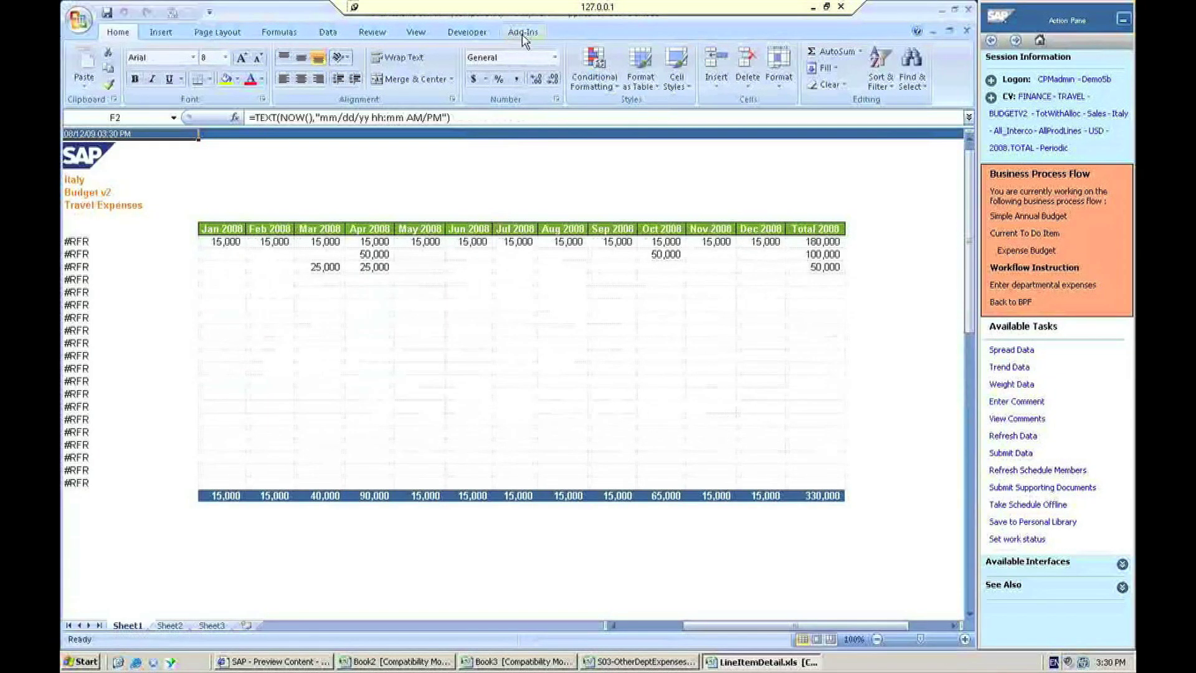
click(1012, 437)
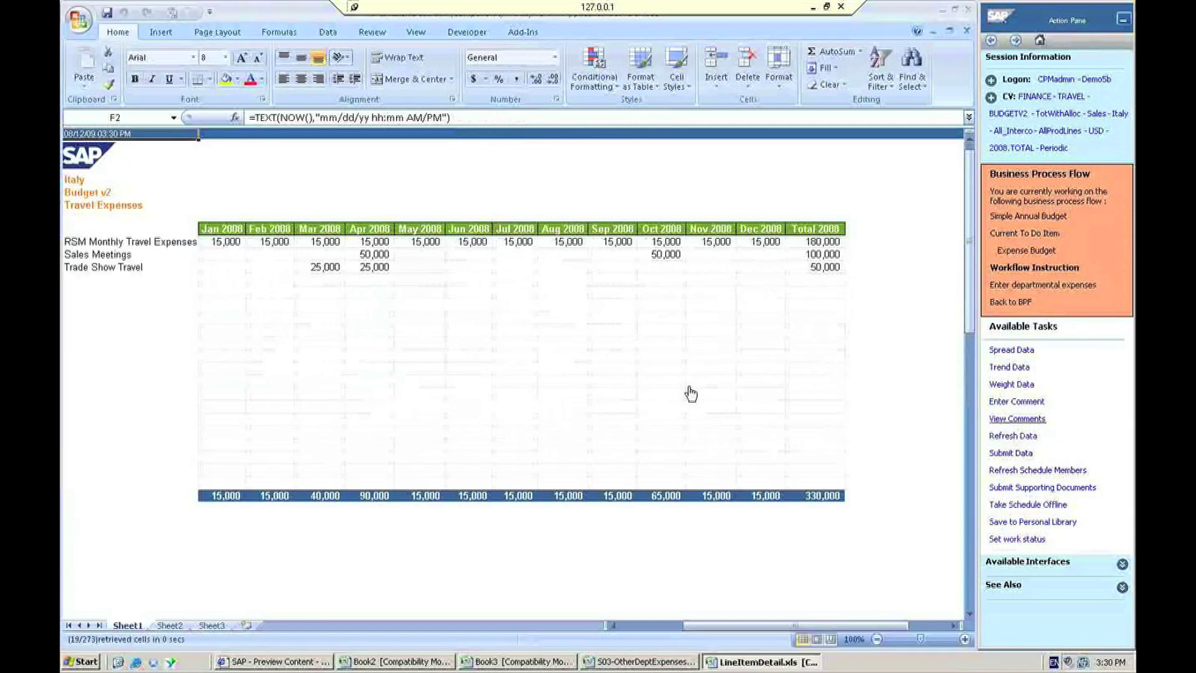
click(135, 284)
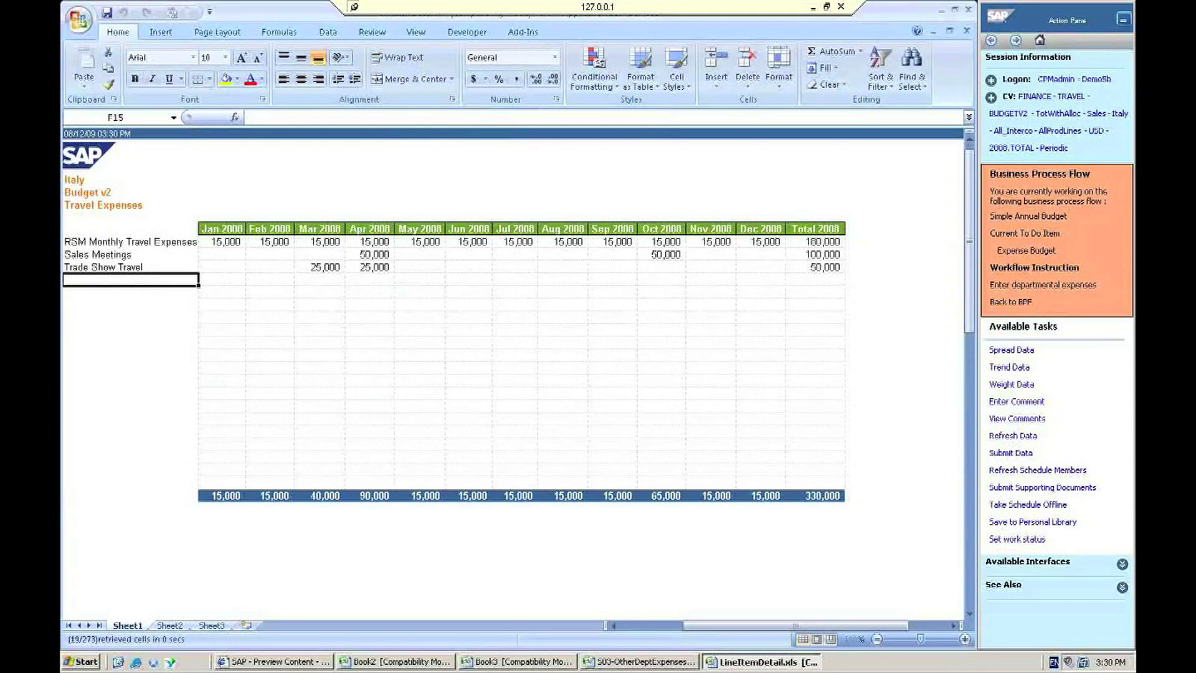
Add a second Trade Show Travel line with 10,000 in Jul 2008 and send it
text(Trade Show Travel)
key(Return)
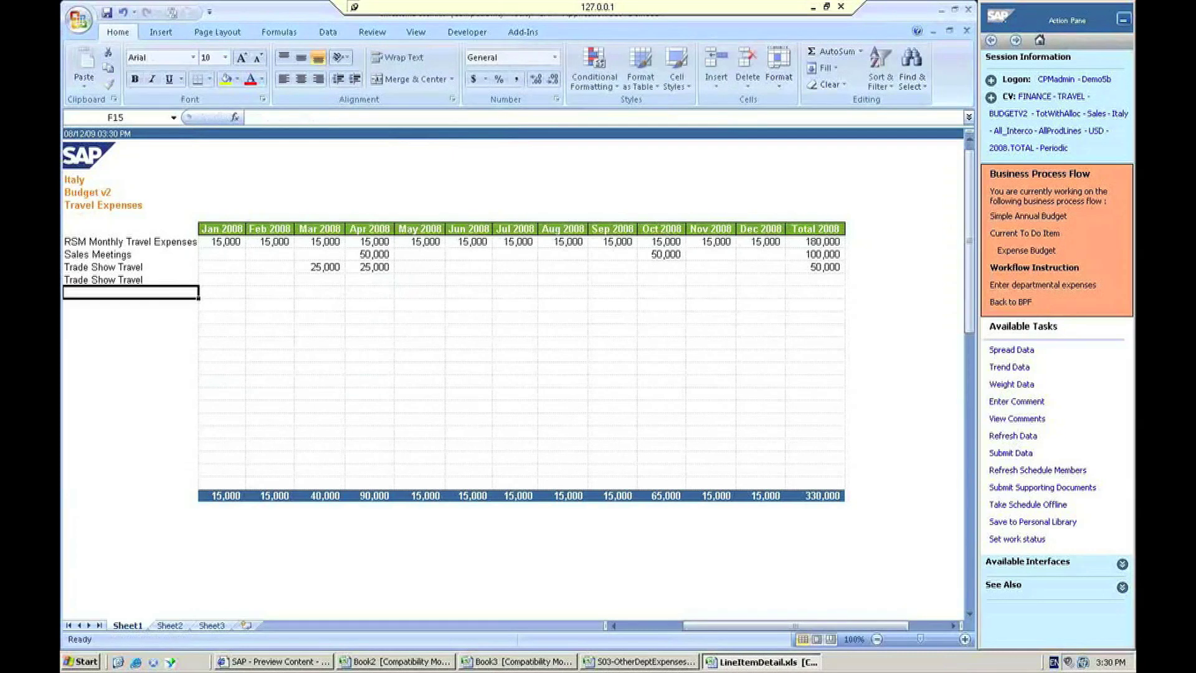
key(Tab)
key(Tab)
key(Tab)
key(Tab)
key(Tab)
key(Tab)
text(10,00)
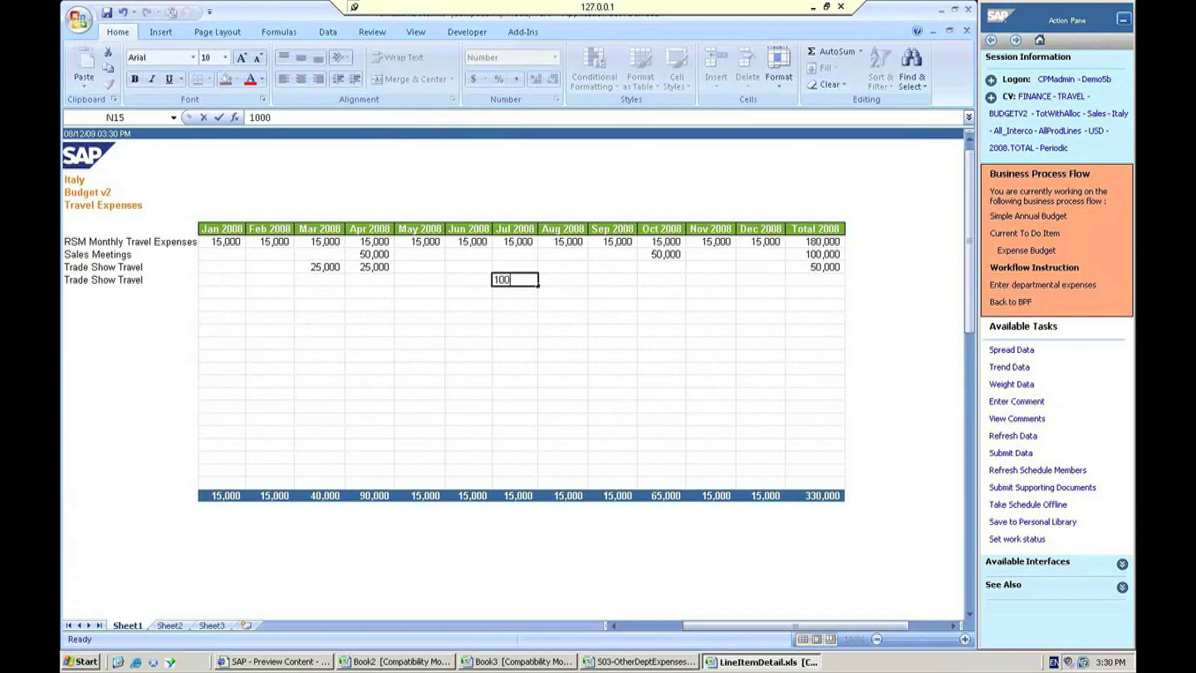
text(0)
key(Return)
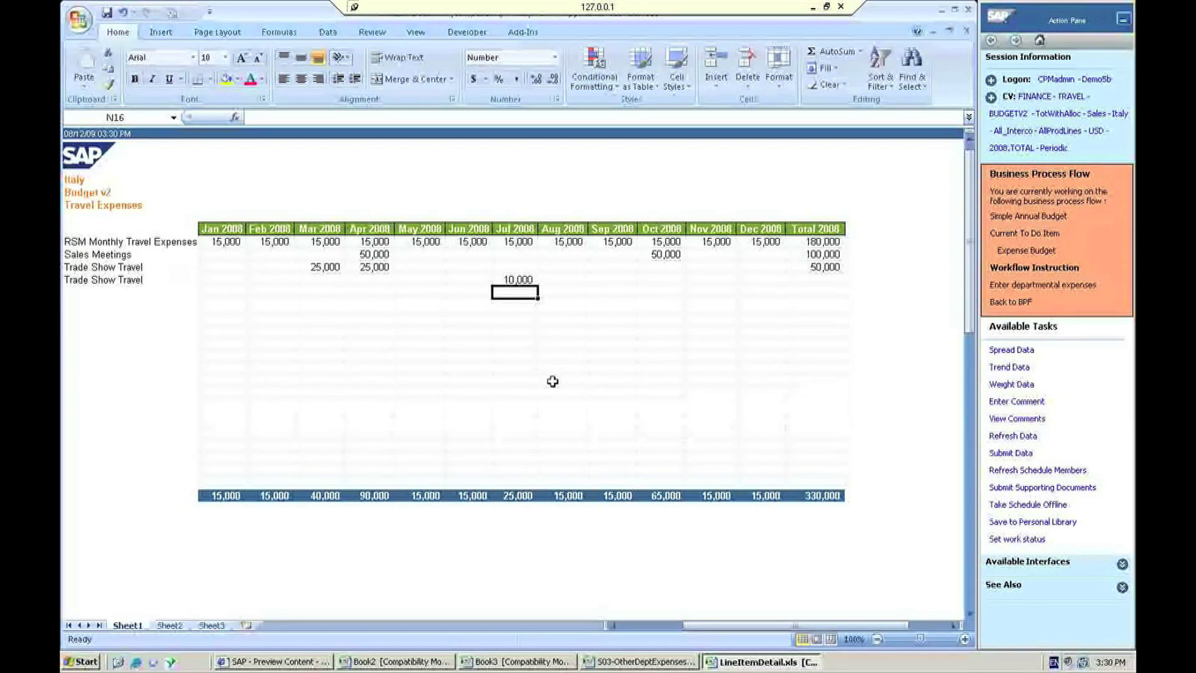
click(1008, 456)
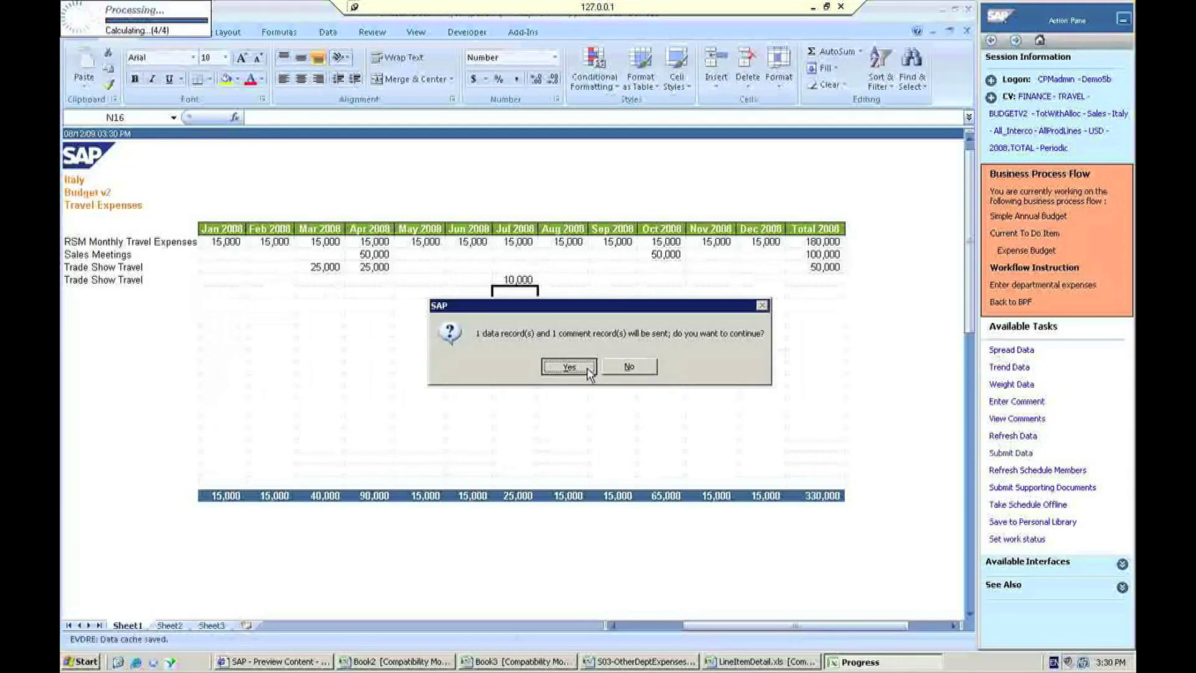
Confirm submitting the new Trade Show Travel record and dismiss the results
click(588, 371)
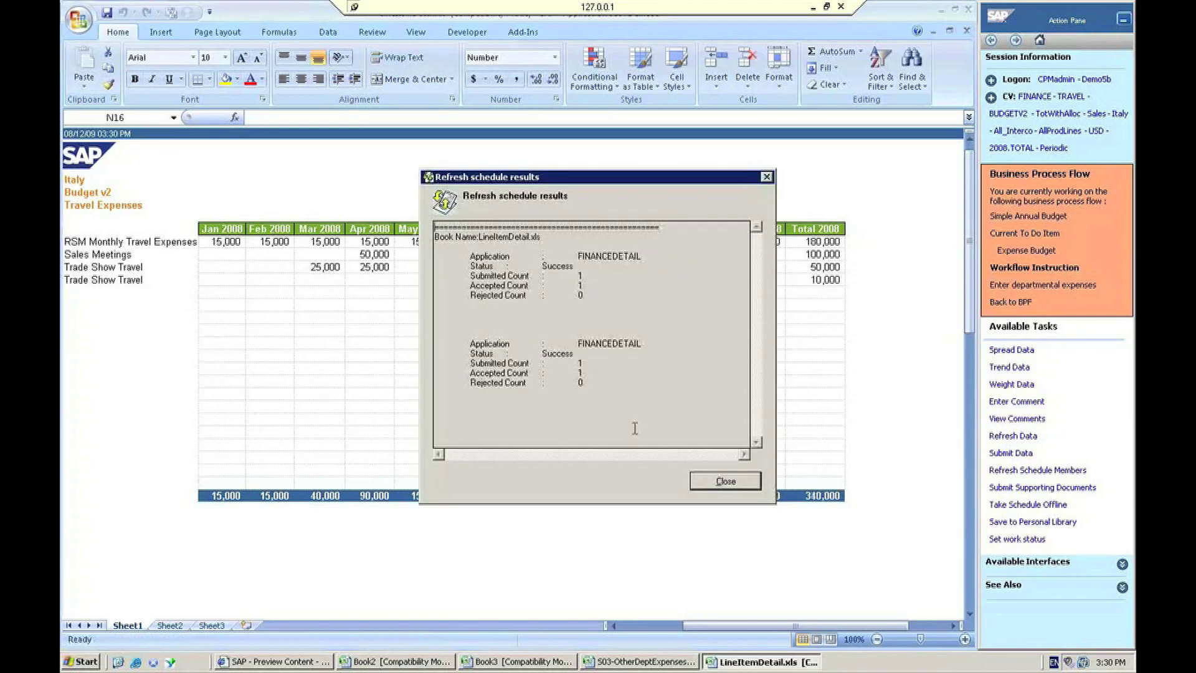
key(Return)
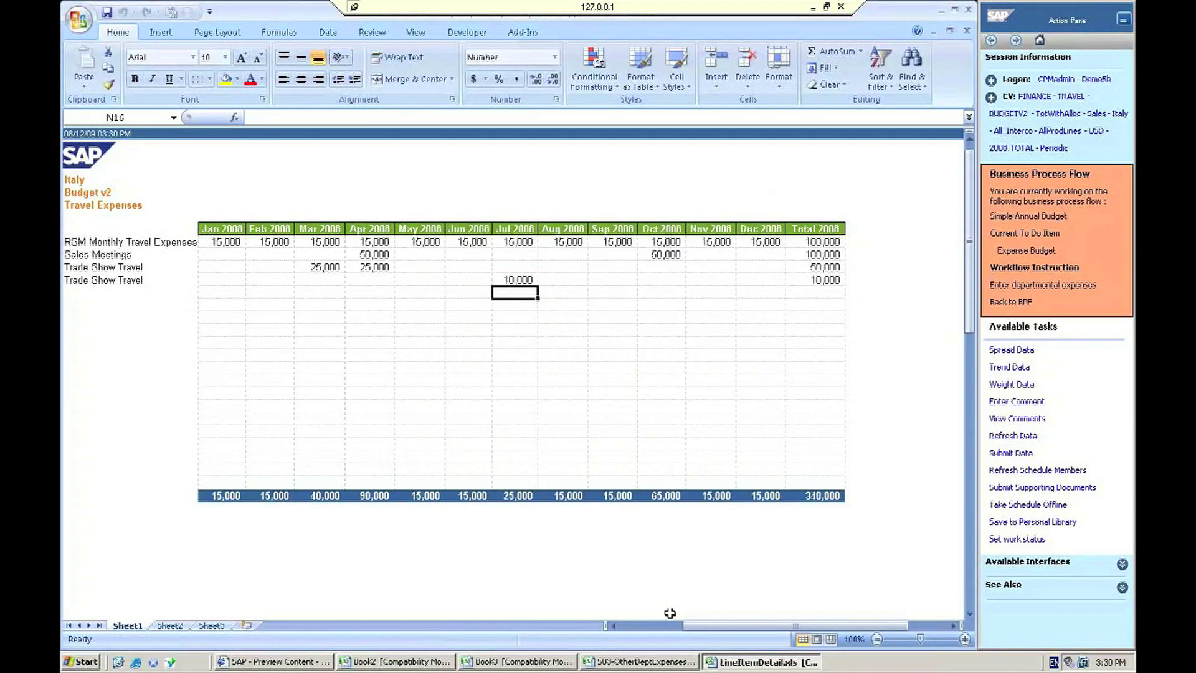
Back in the Italy expense template, enter 1,000 as Event Sponsorship's annual input and submit
click(642, 662)
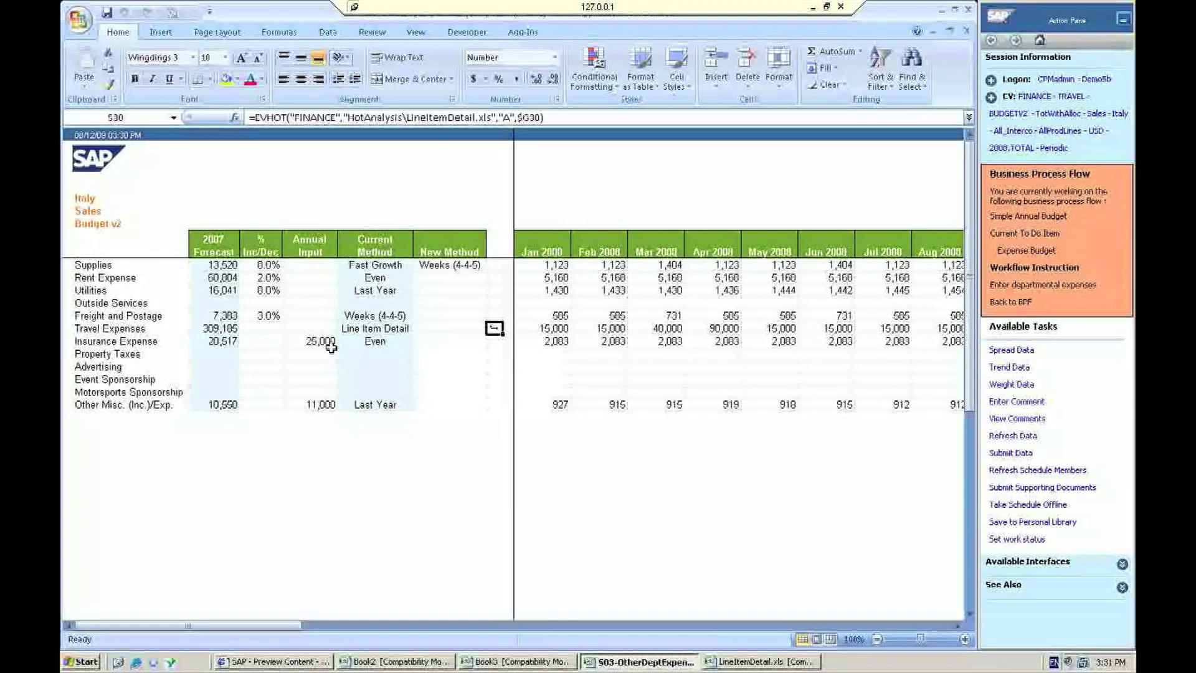
click(323, 378)
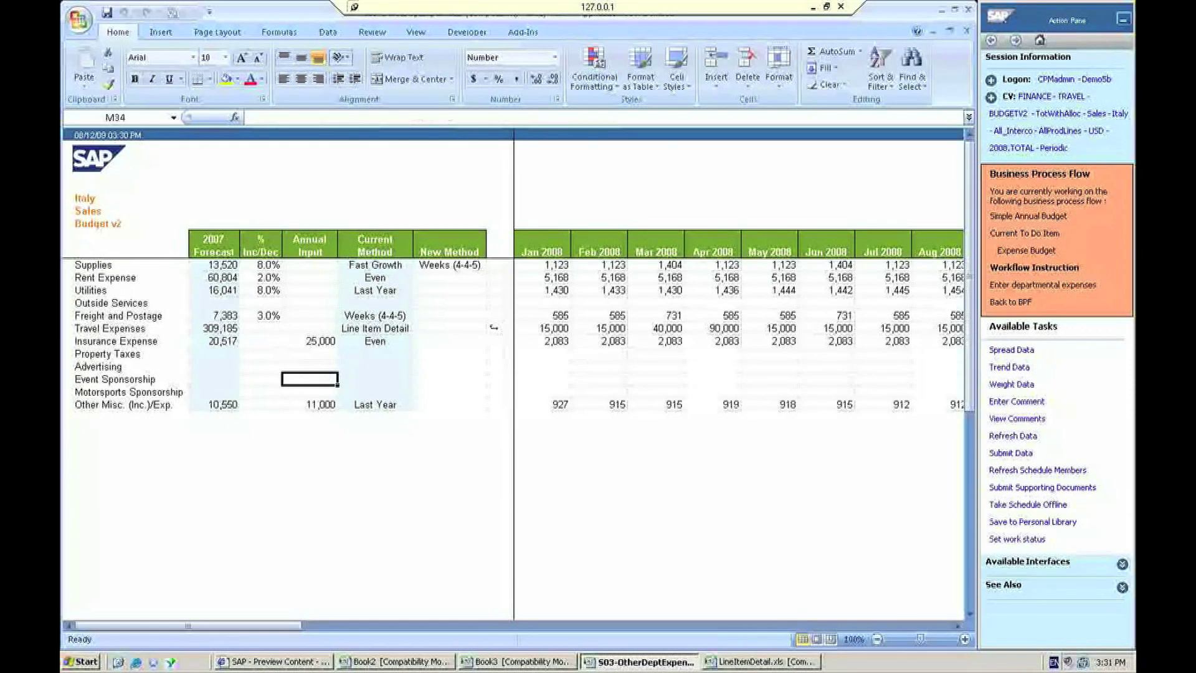
text(1000)
key(Return)
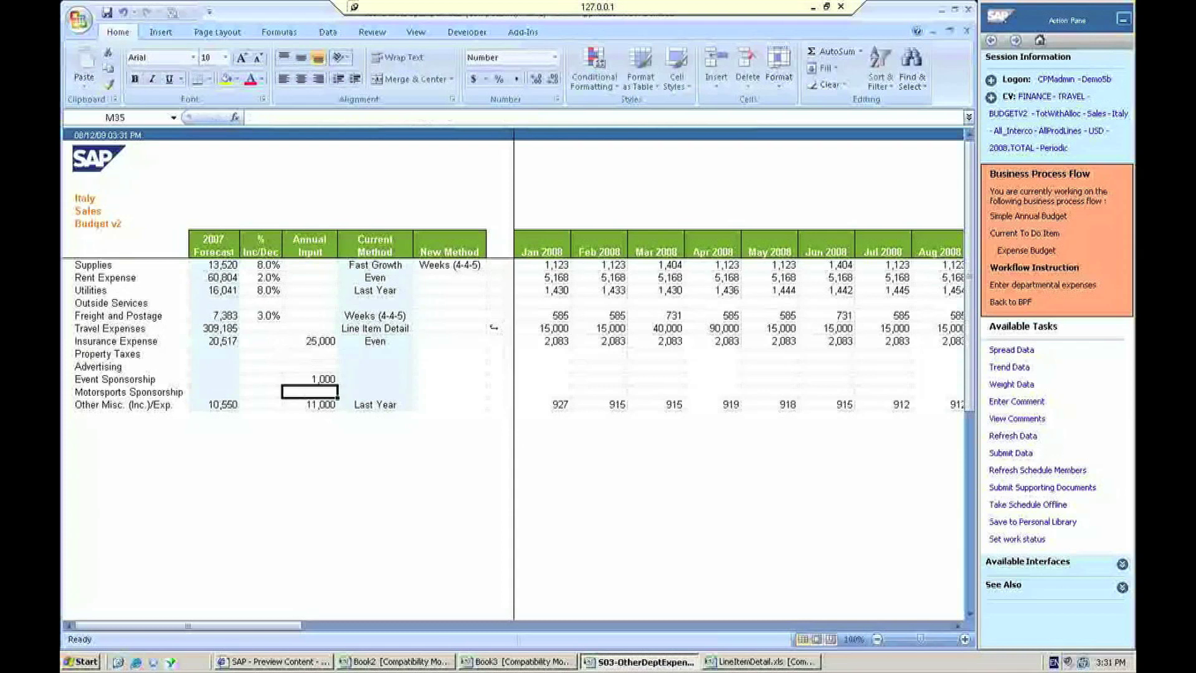
key(Up)
key(Up)
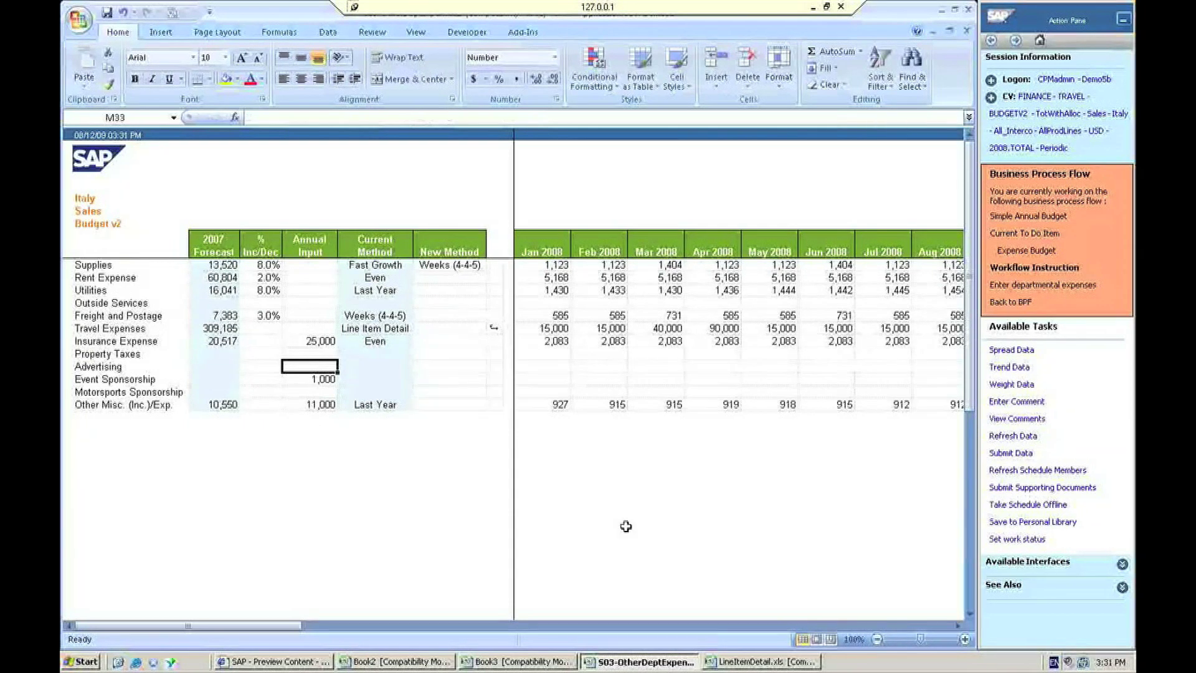
click(1011, 453)
Confirm sending the 28 template records, close the results, and return to the business process flow
key(Return)
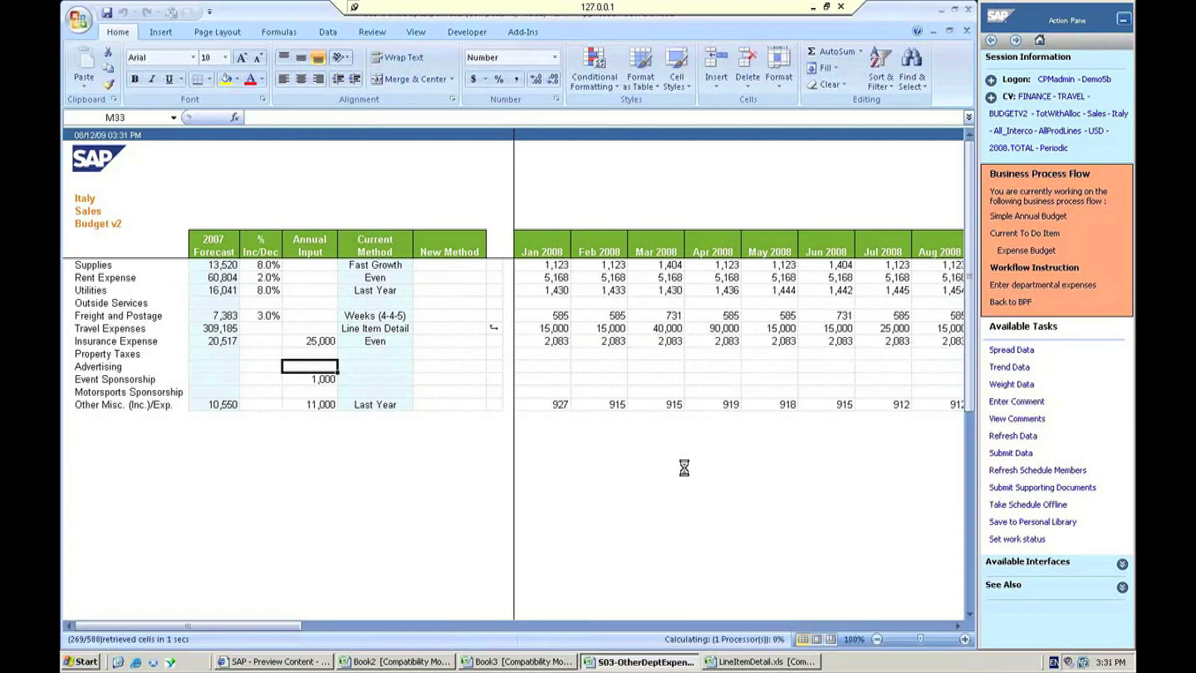
click(722, 483)
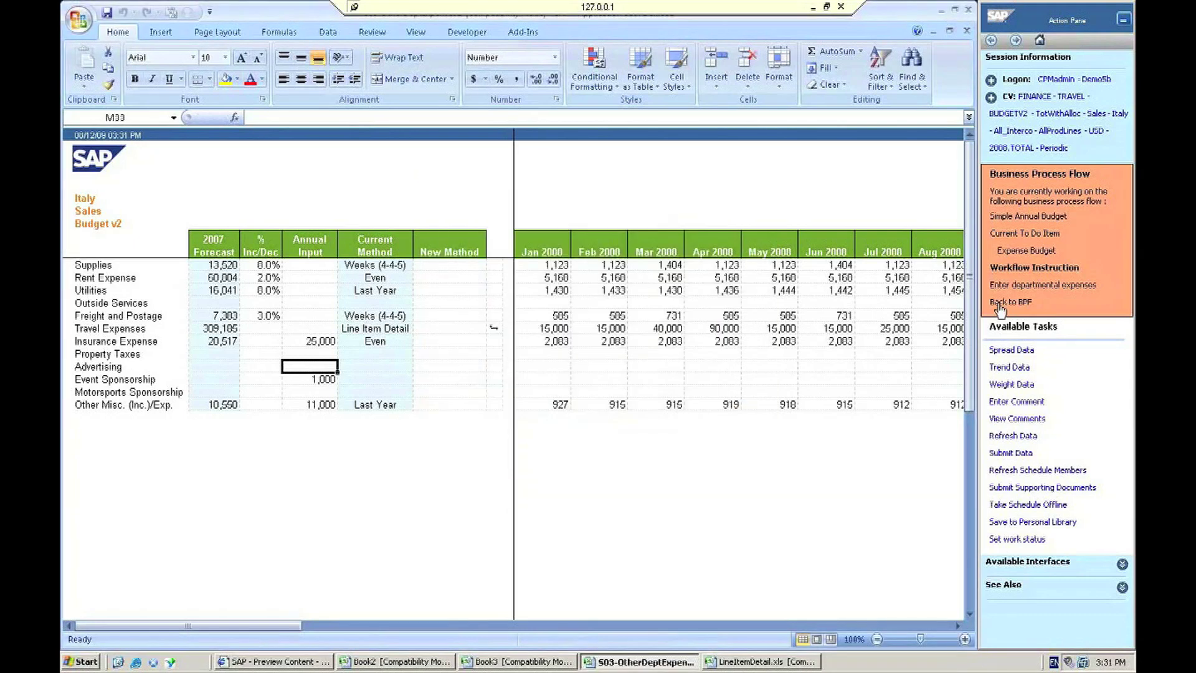
click(998, 308)
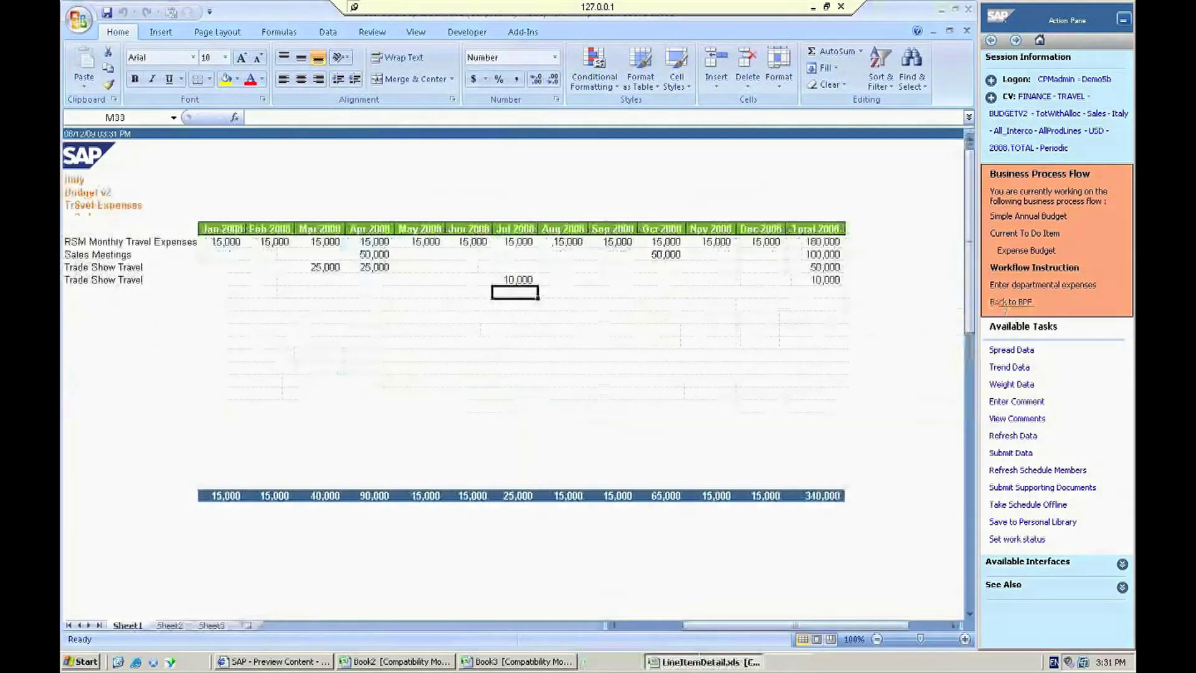